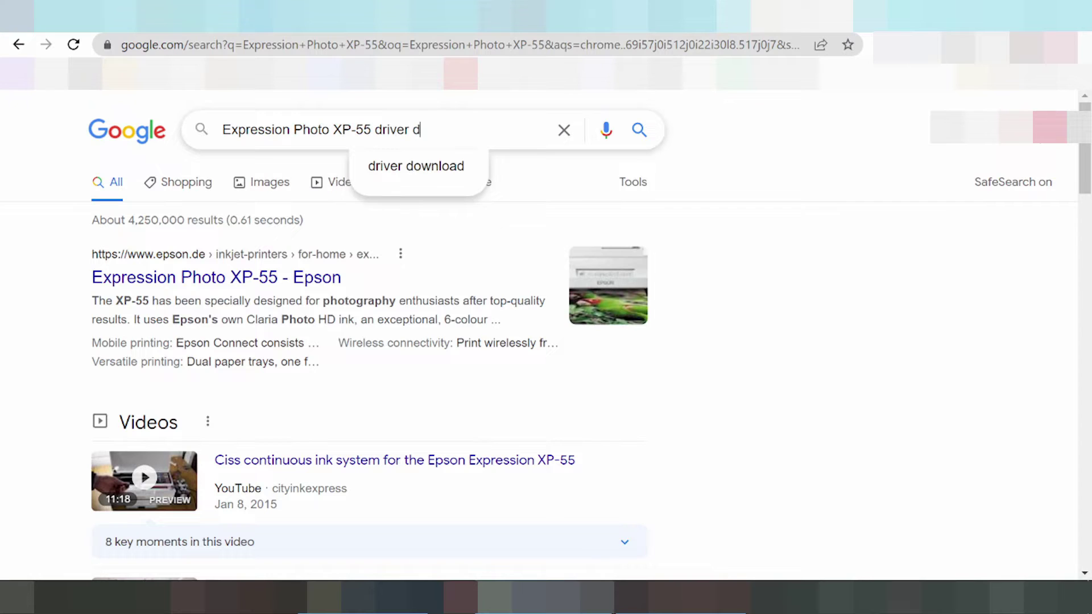
Search Google for "Expression Photo XP-55 driver download" and open the epson.co.uk result for the printer
key(Return)
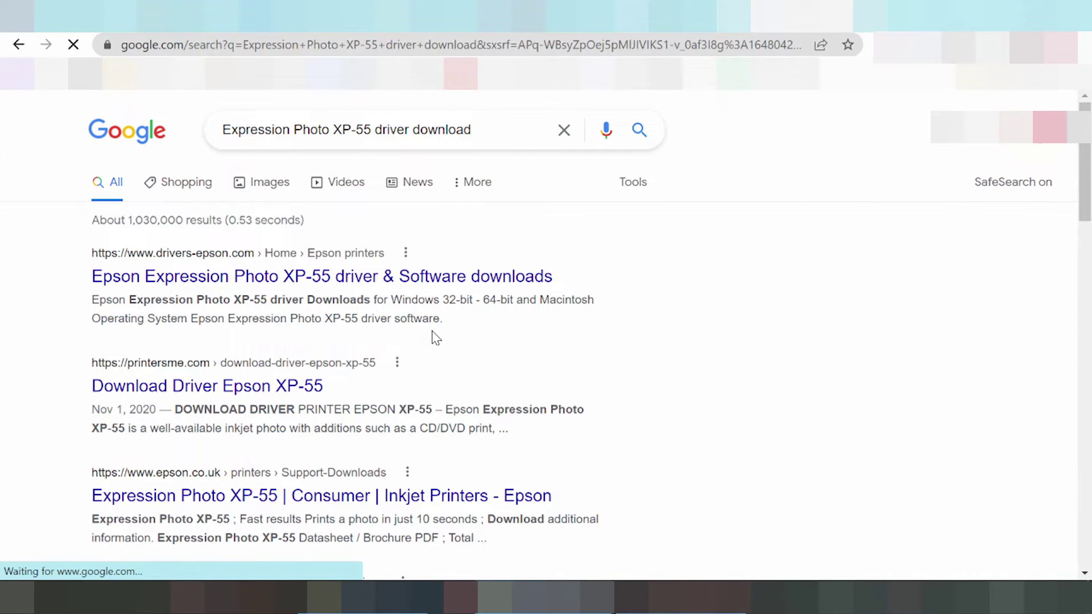
scroll(438, 336, down, 1)
scroll(543, 268, down, 1)
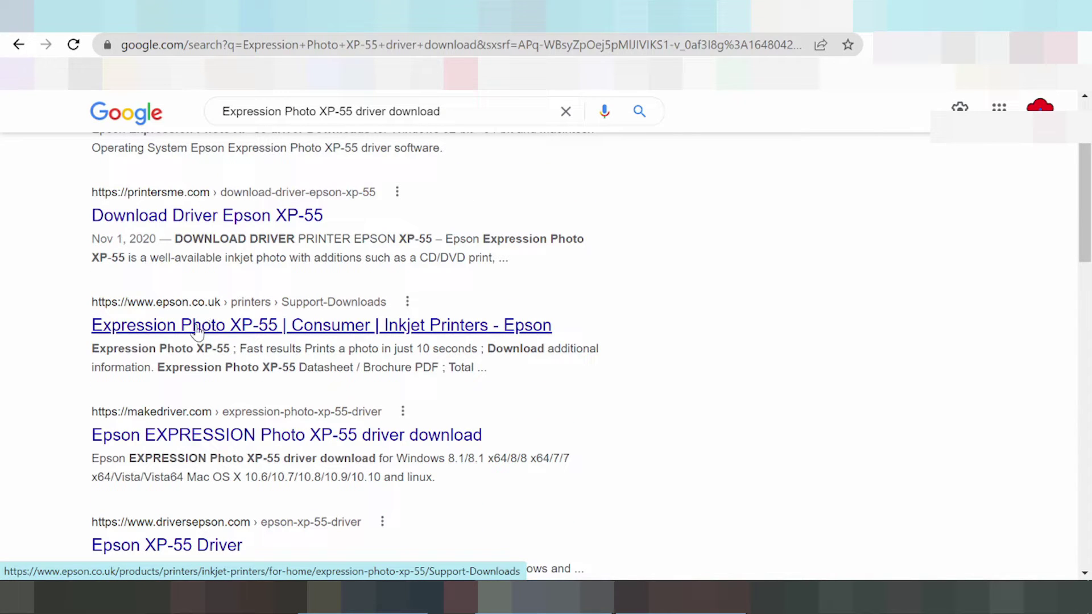
click(162, 331)
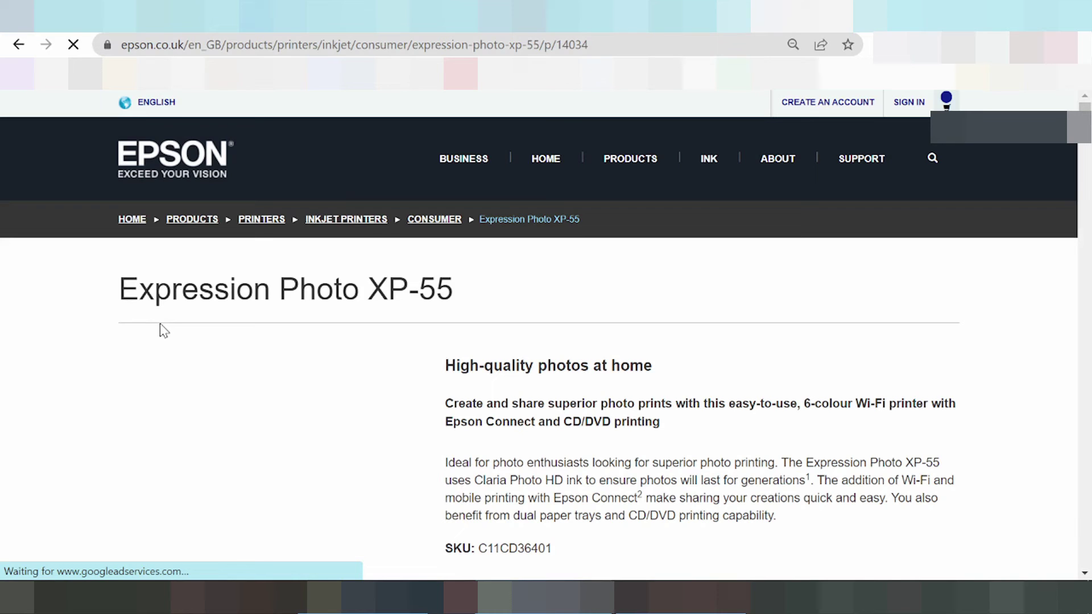
Go to the Expression Photo XP-55 product's support section and open its Drivers & Software page
scroll(411, 307, down, 3)
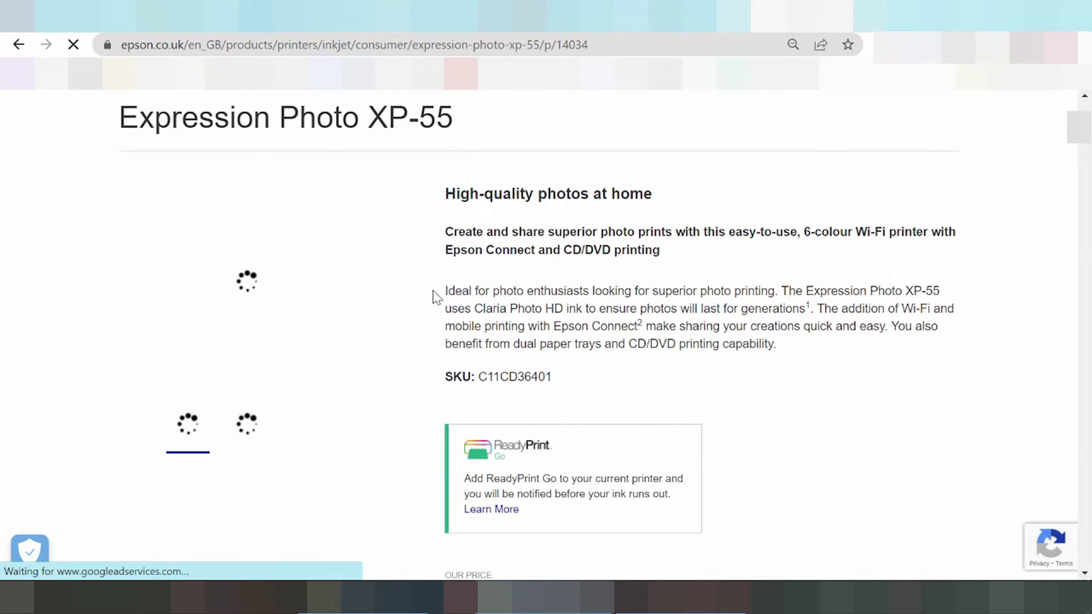
scroll(438, 273, down, 3)
scroll(444, 250, down, 5)
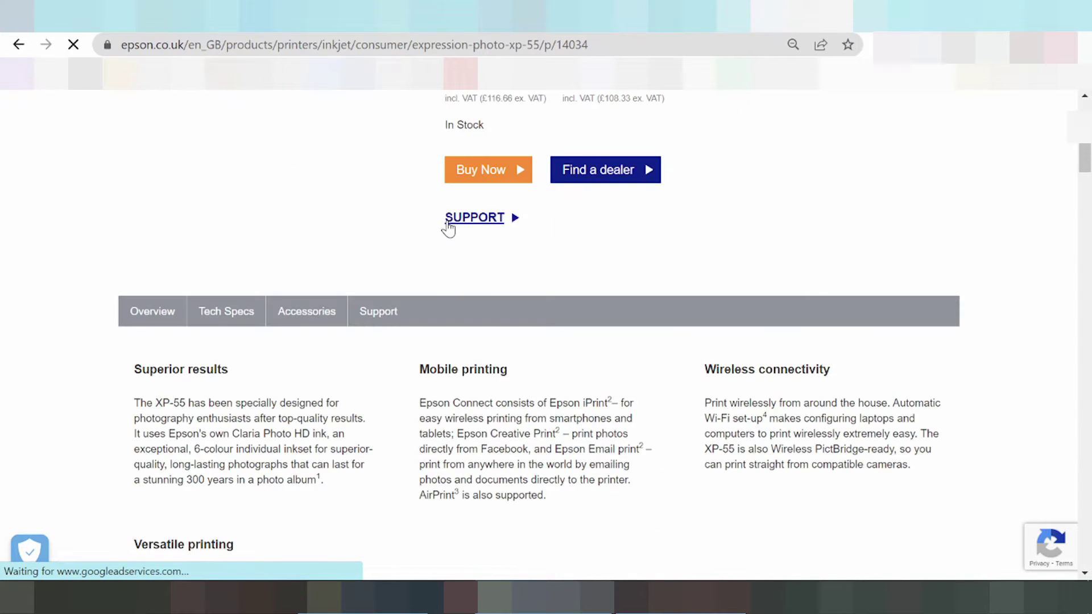
scroll(438, 227, up, 8)
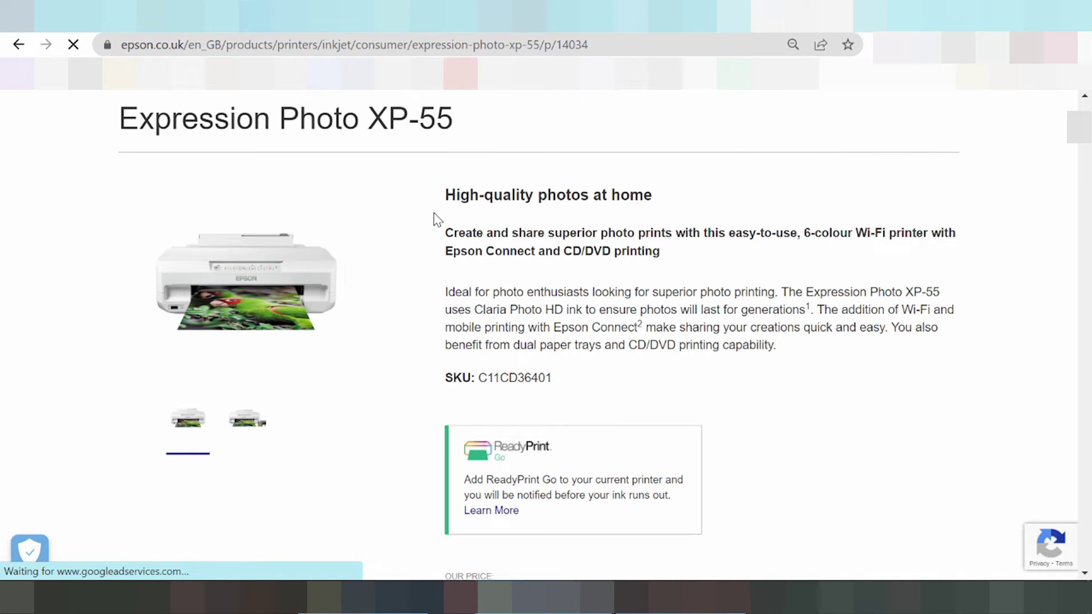
scroll(435, 216, down, 3)
scroll(435, 212, down, 3)
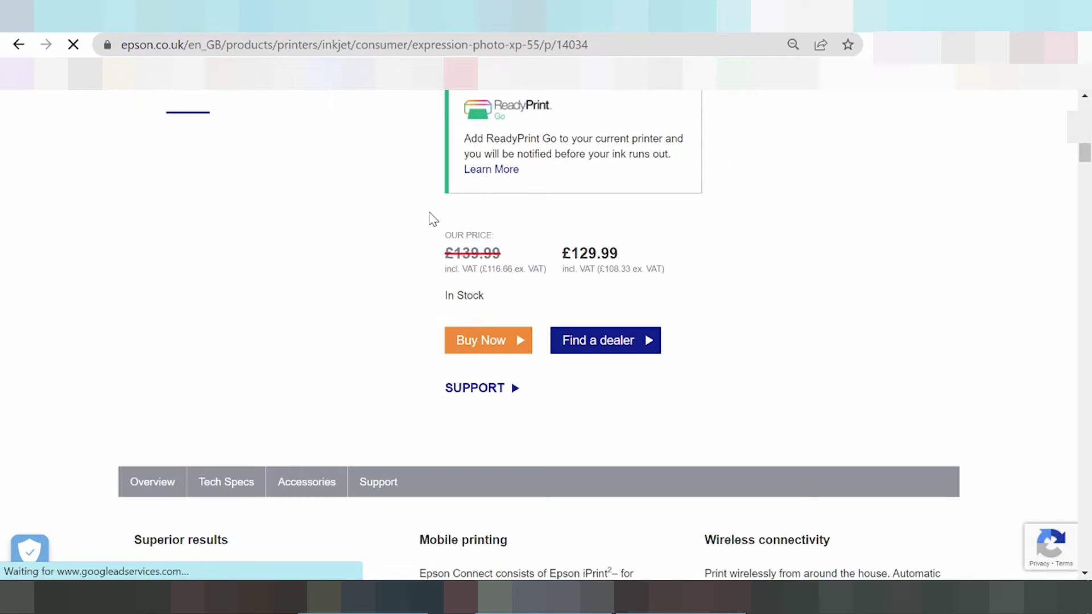
scroll(435, 210, down, 2)
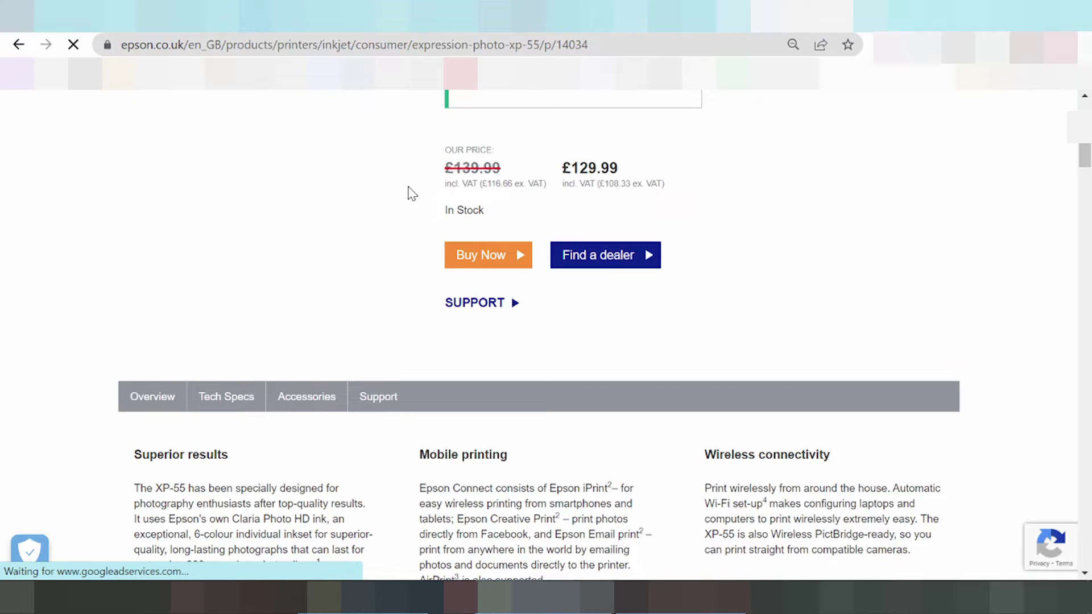
click(375, 401)
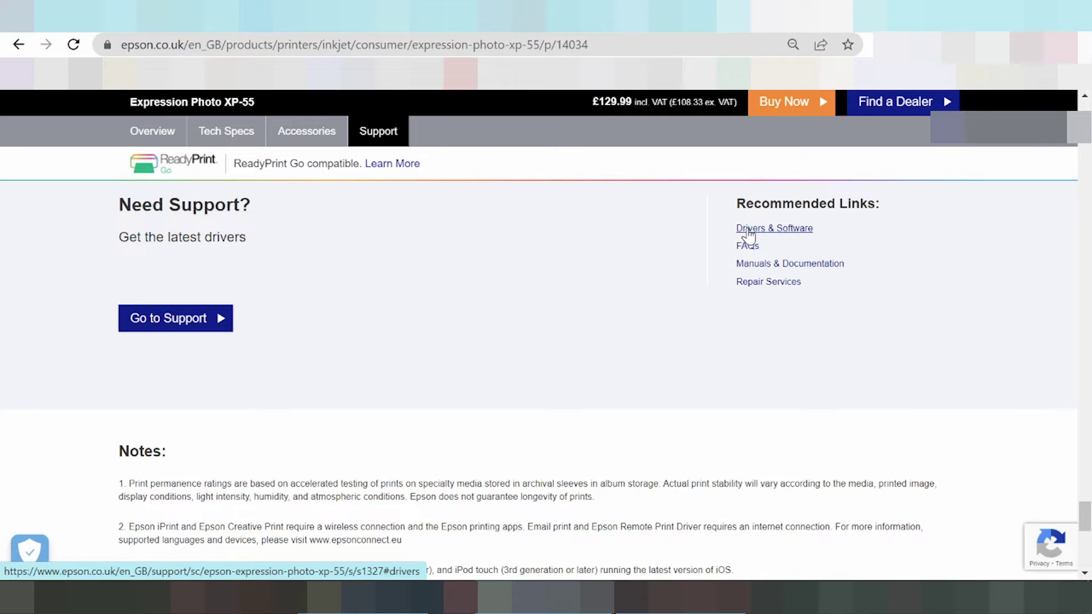
click(748, 229)
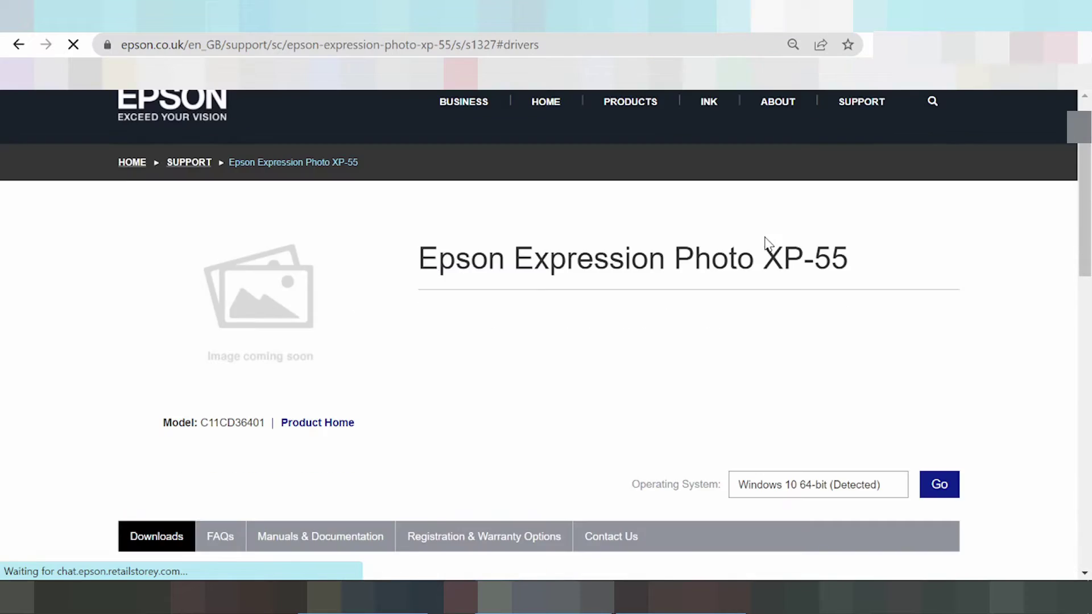
Set the operating system for the XP-55 downloads to Windows 11 and apply the selection
scroll(595, 270, up, 3)
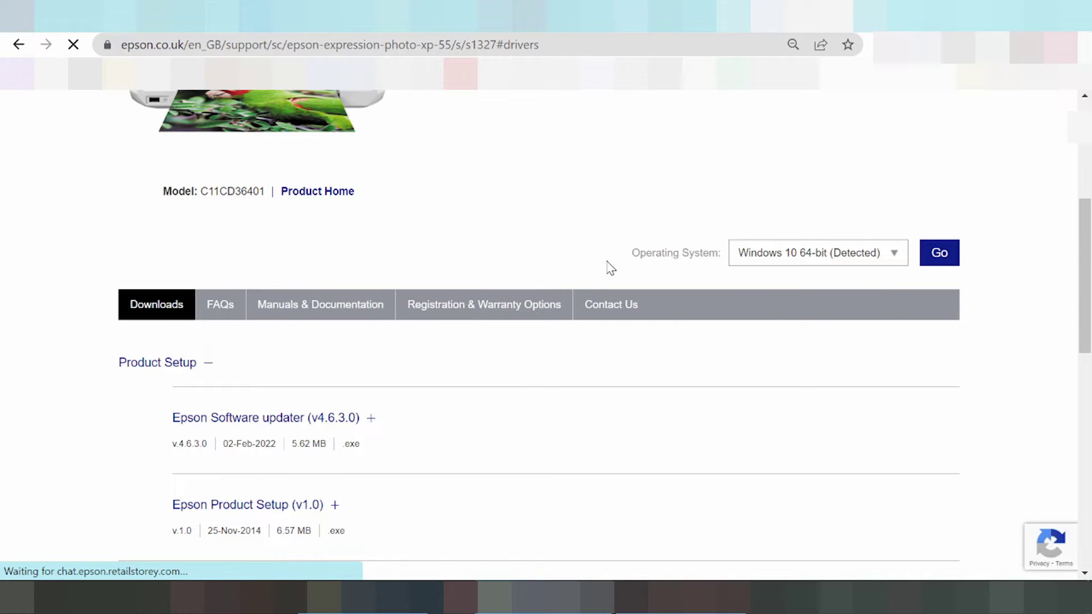
scroll(610, 267, up, 5)
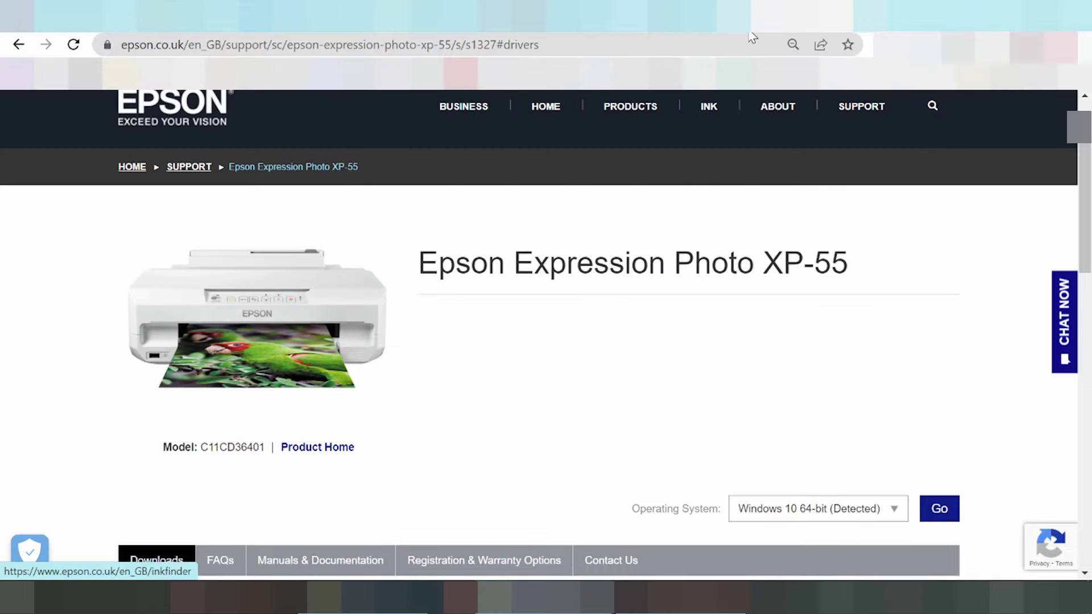
scroll(585, 217, down, 6)
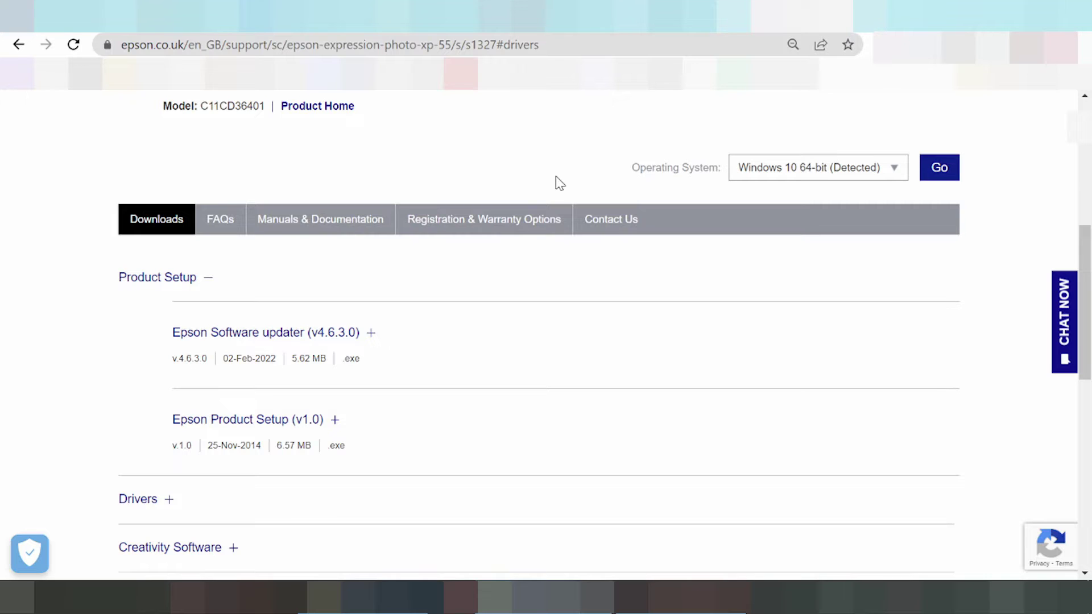
scroll(556, 181, up, 2)
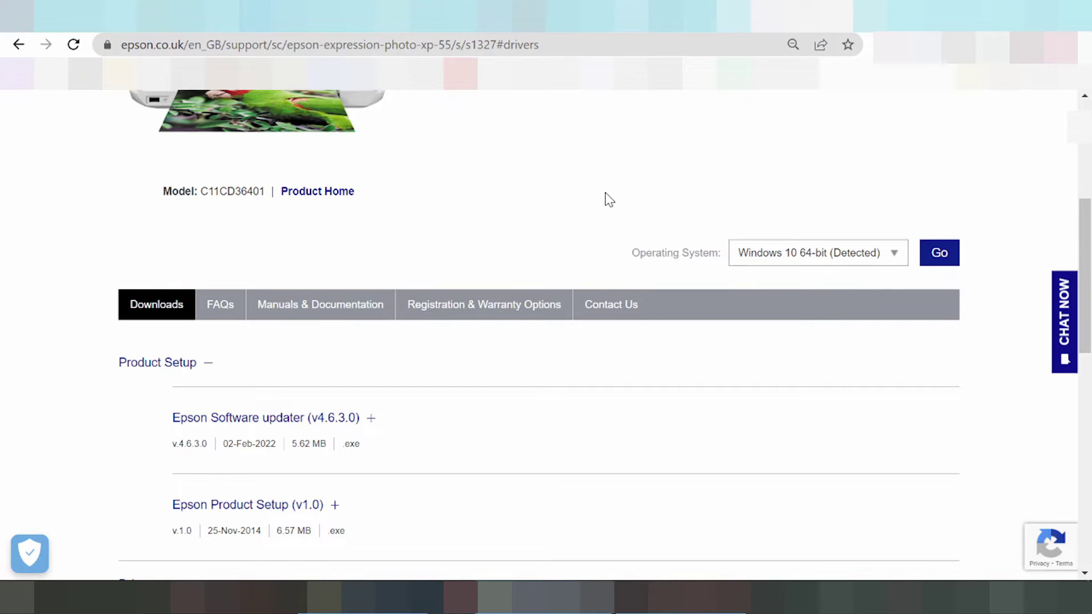
click(894, 256)
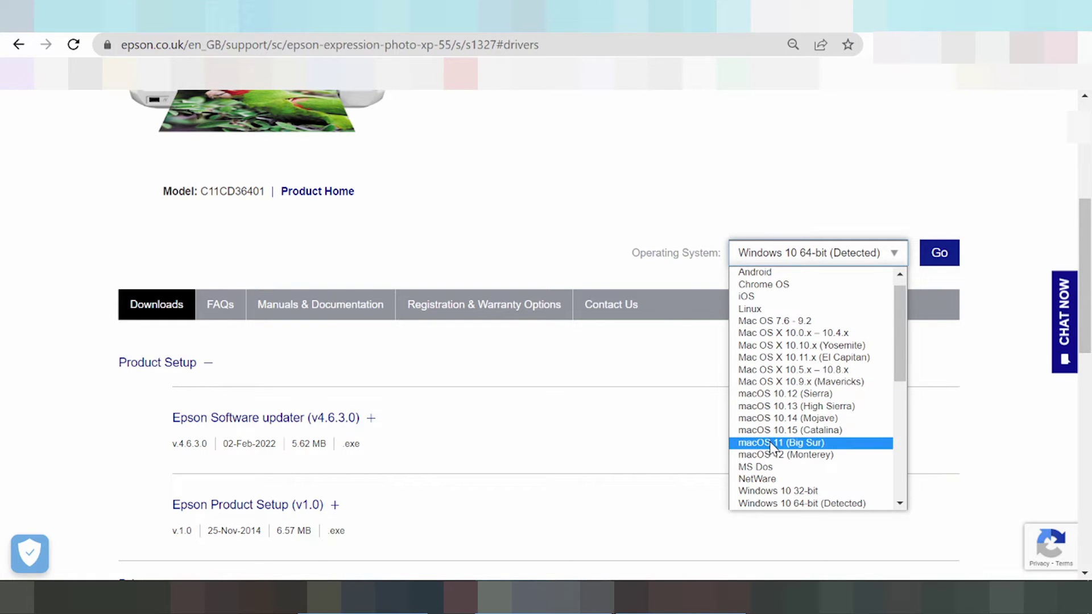
scroll(791, 409, down, 3)
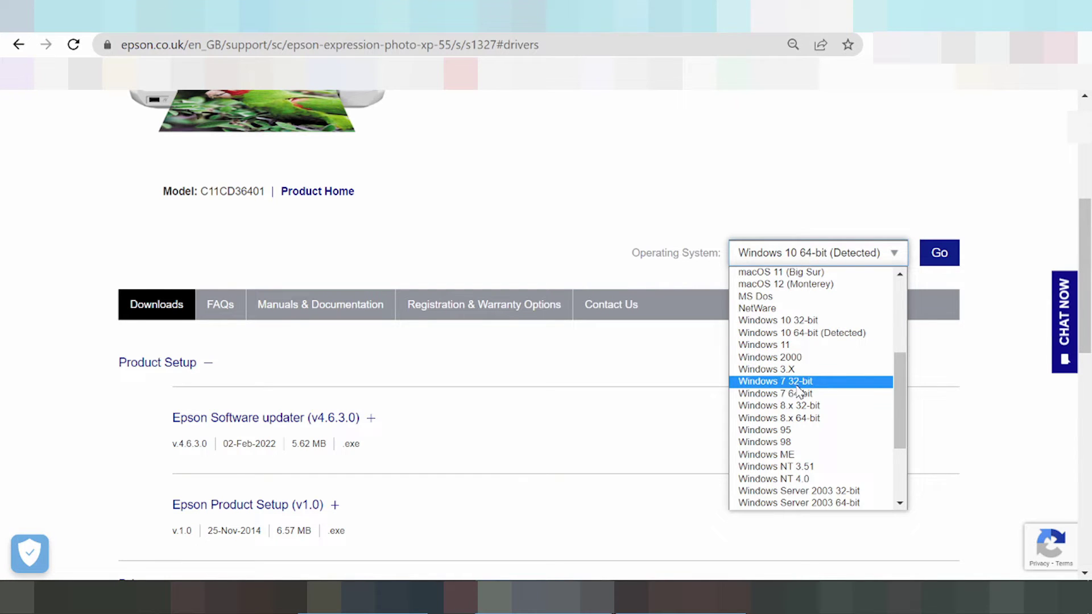
scroll(798, 401, down, 3)
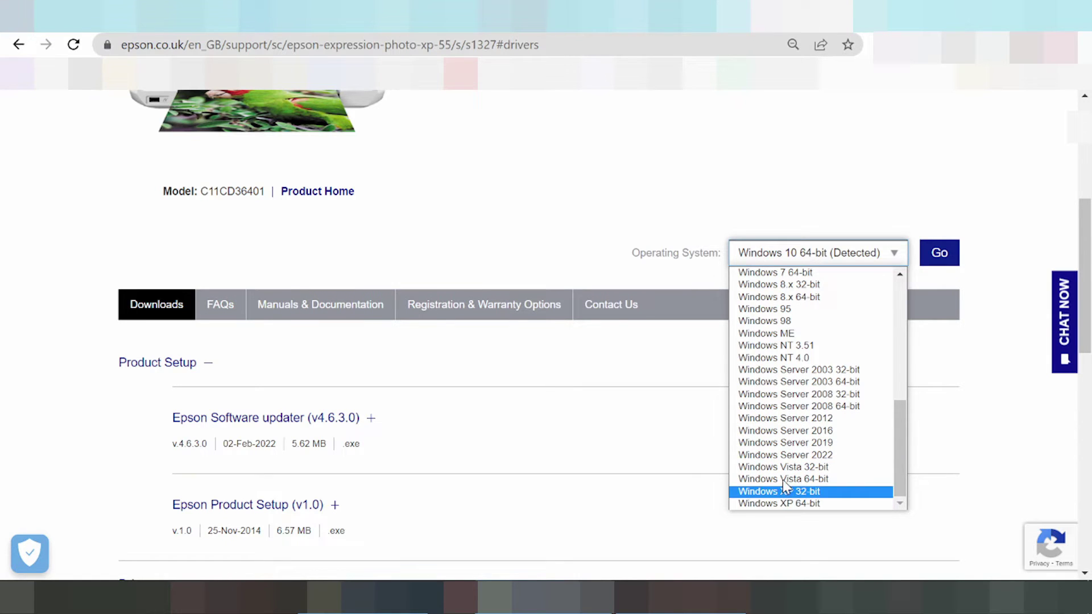
scroll(812, 453, up, 3)
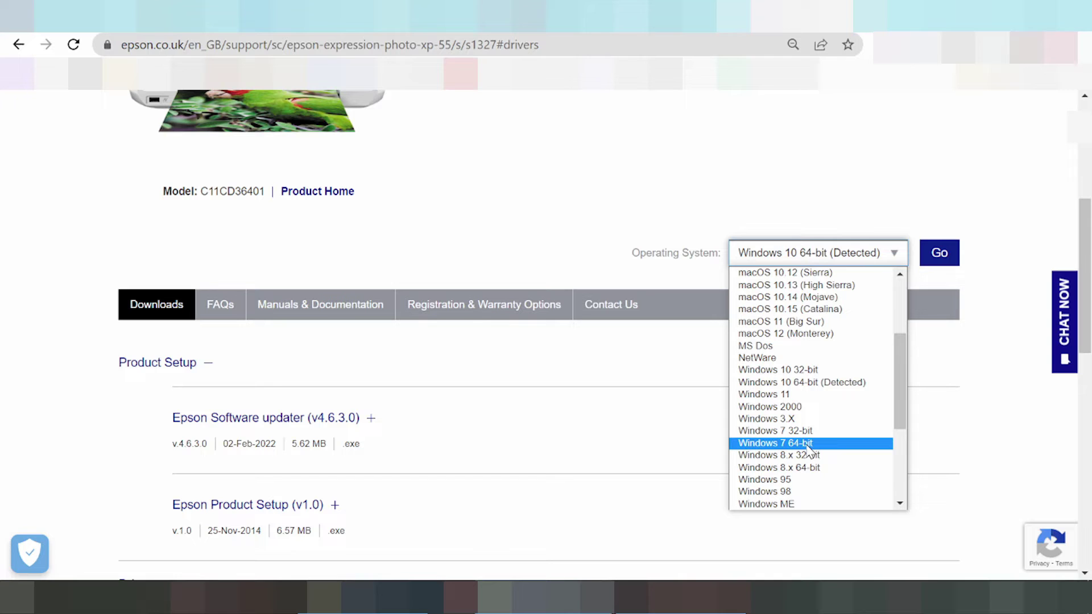
click(796, 396)
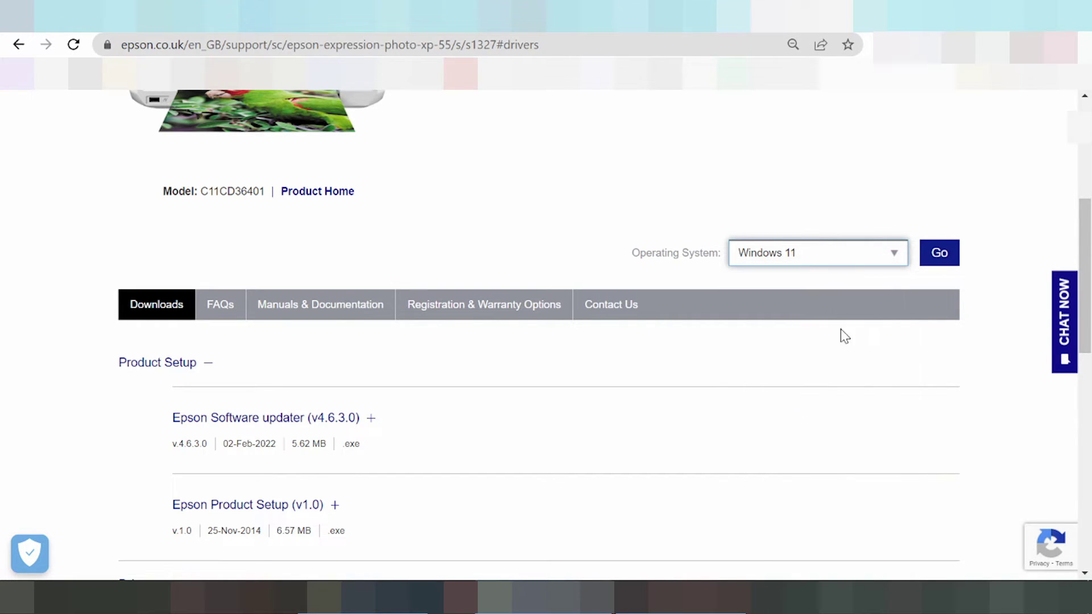
click(938, 255)
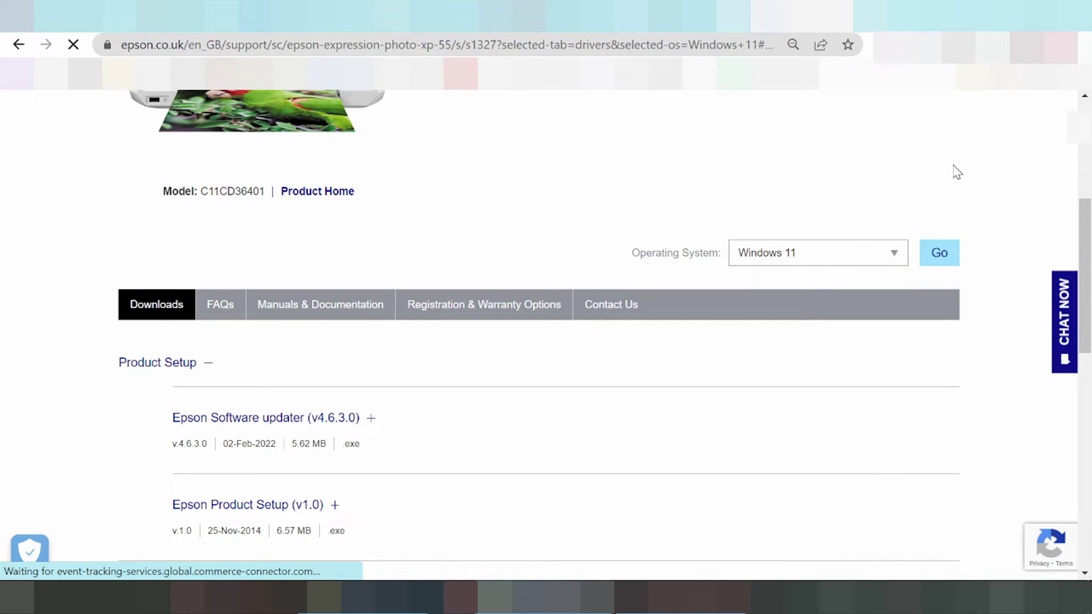
Expand the Epson Software updater (v4.6.3.0) entry and the Drivers section in the download list
scroll(849, 217, down, 3)
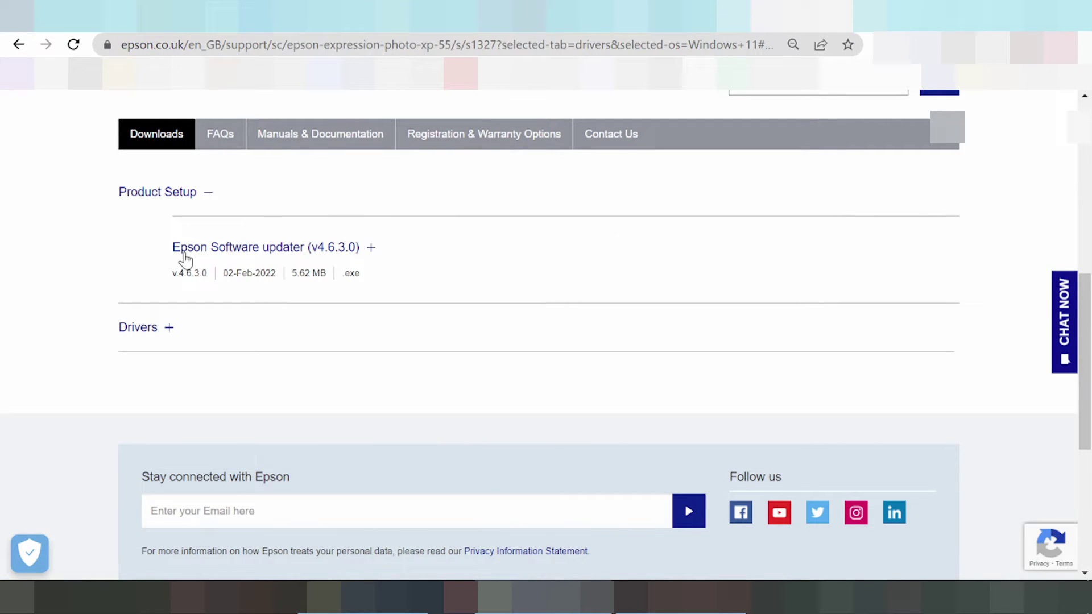
click(371, 248)
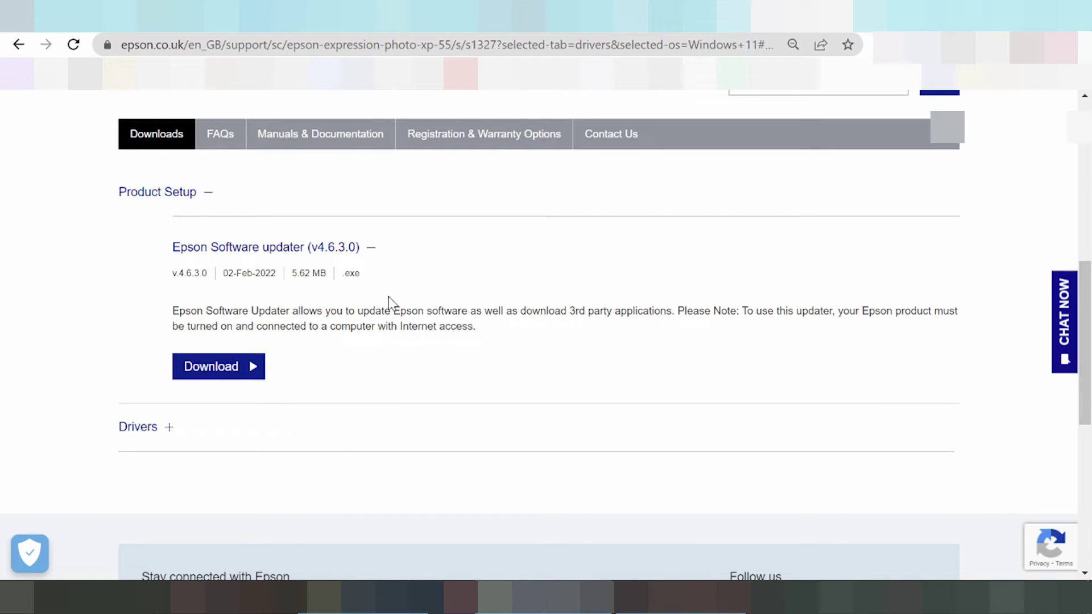
scroll(554, 293, down, 1)
scroll(554, 293, down, 2)
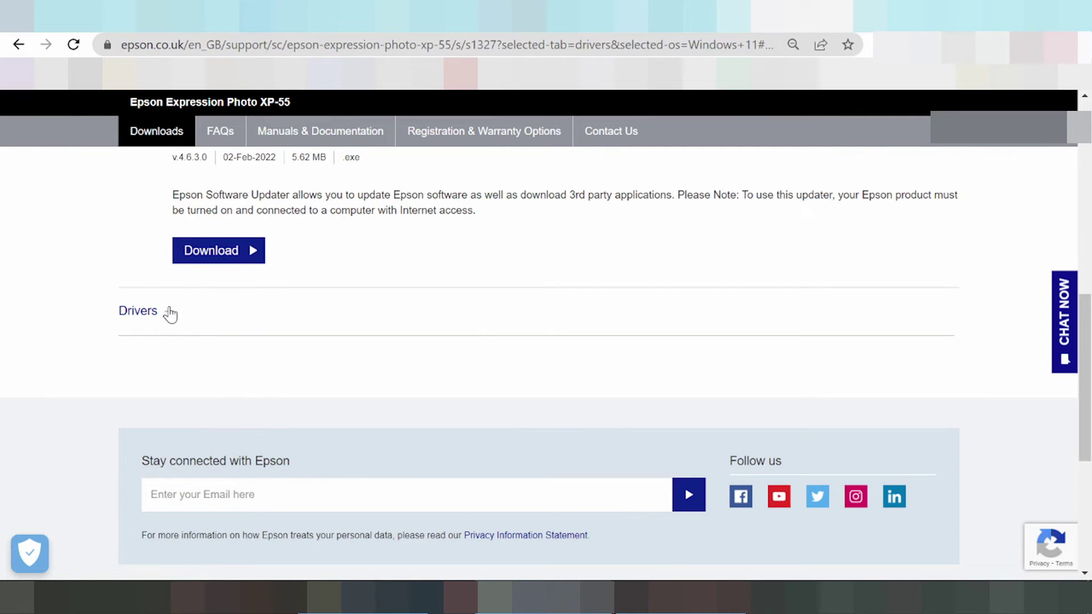
click(169, 312)
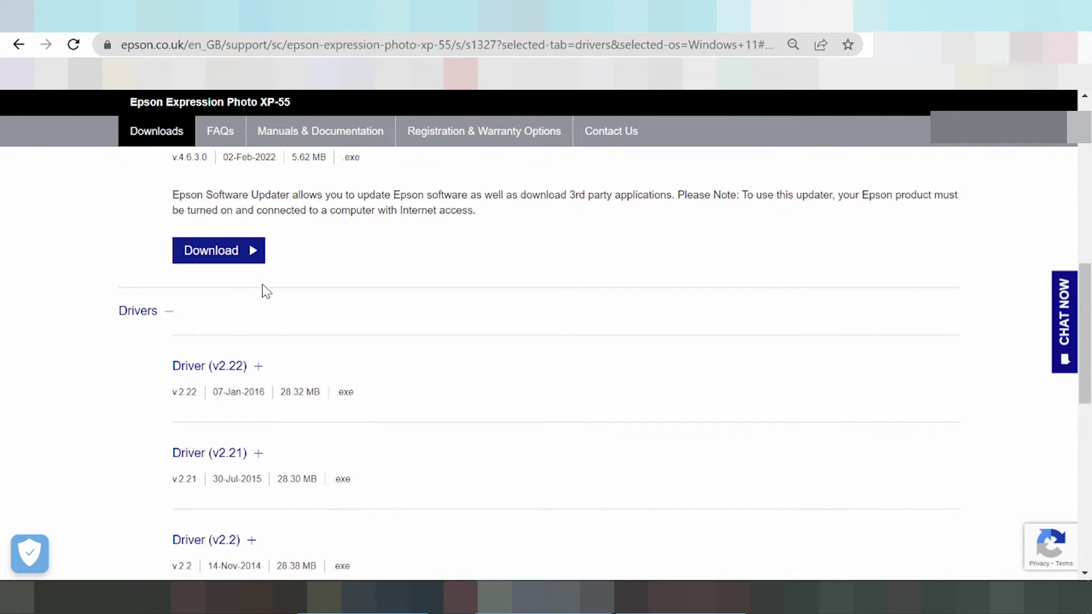
Expand the Driver (v2.22) entry in the Drivers section to show its download option
scroll(263, 287, down, 2)
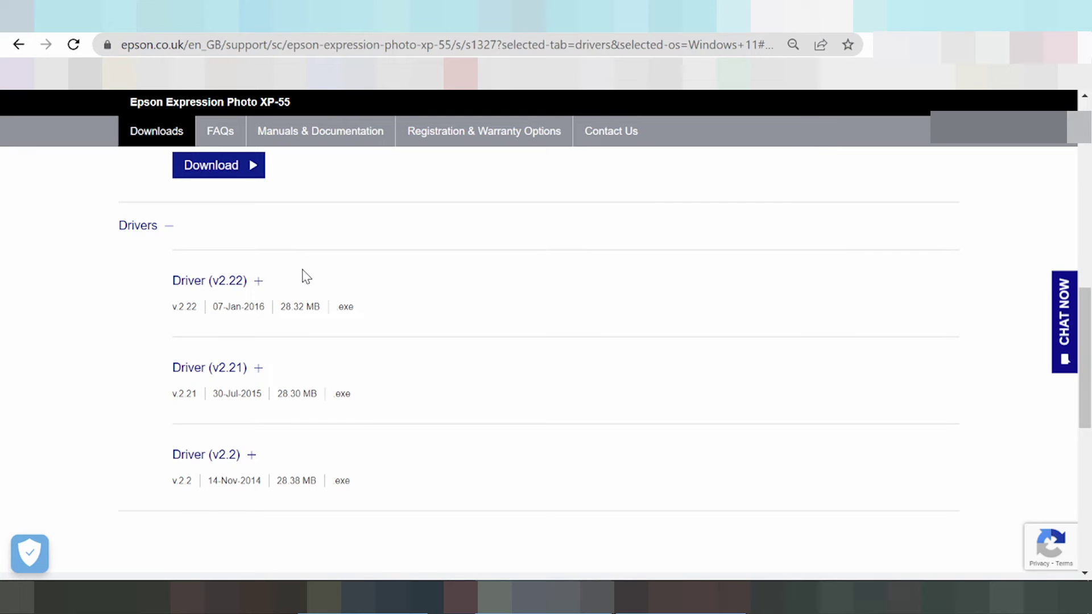
scroll(282, 329, up, 4)
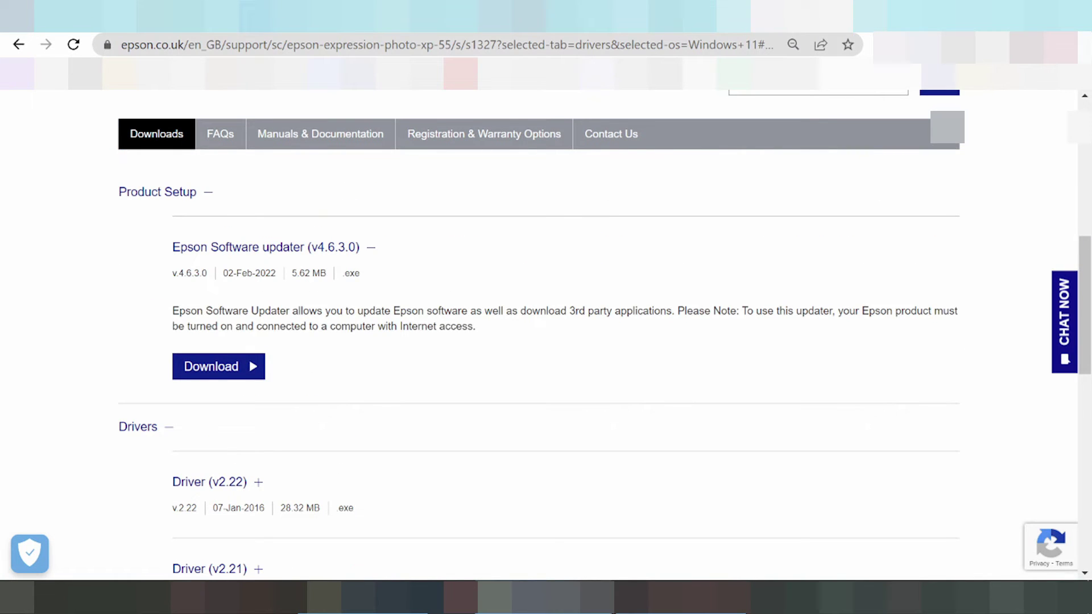
scroll(370, 329, down, 2)
click(259, 368)
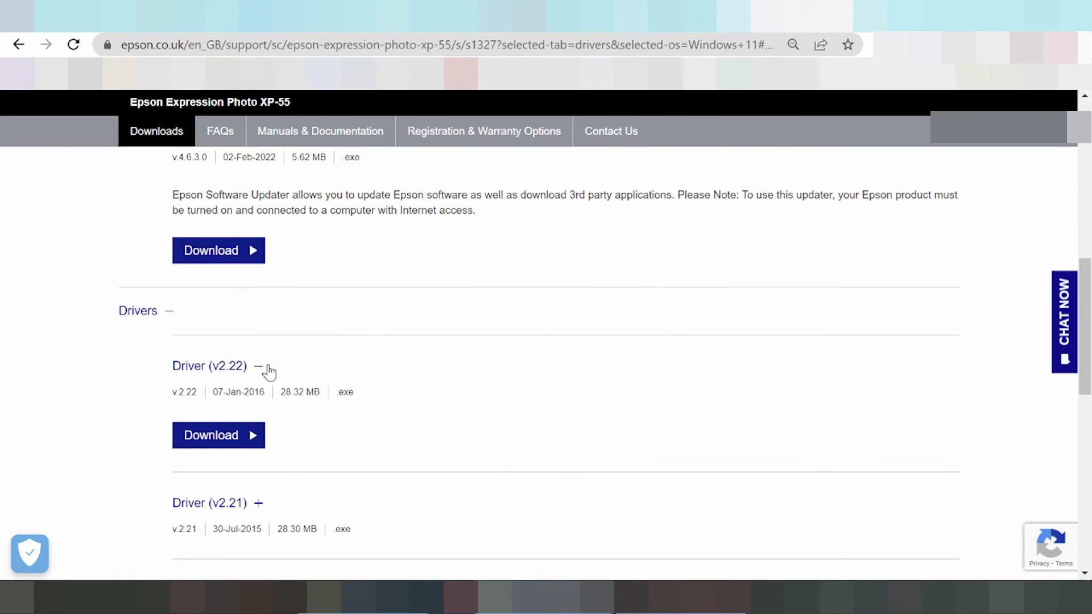
Examine the Driver (v2.22) entry's release date, file size and file type, and compare it with the other driver versions
scroll(349, 339, up, 8)
scroll(349, 336, down, 6)
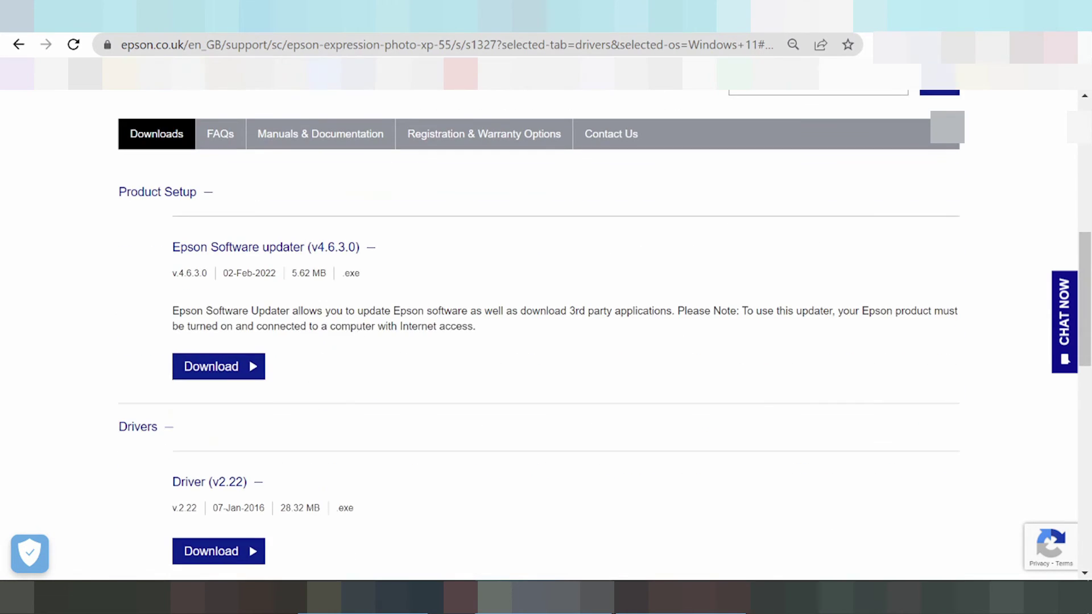
scroll(336, 344, down, 3)
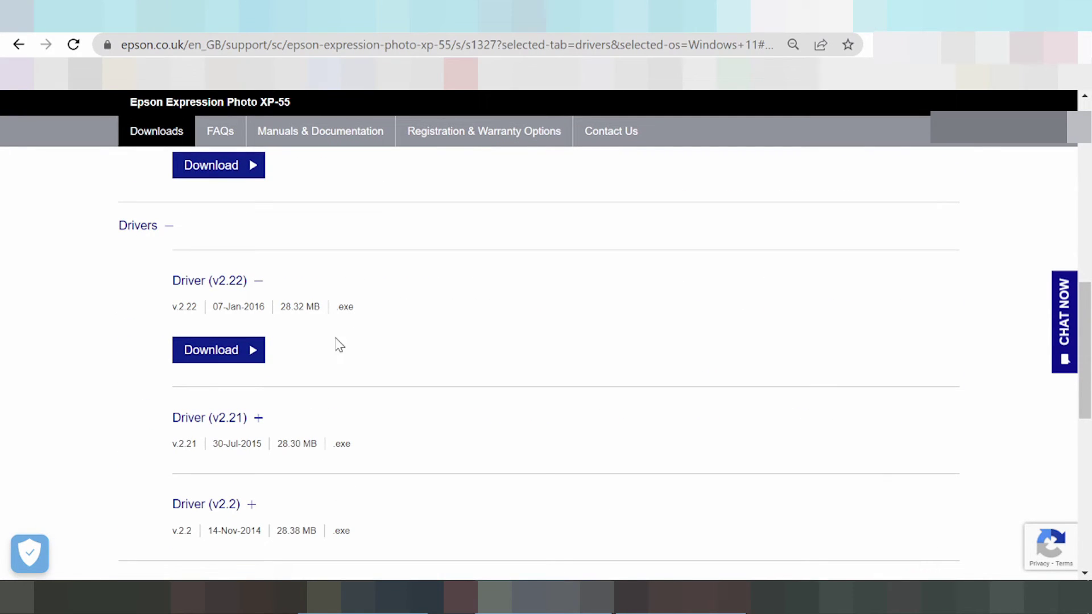
click(215, 362)
drag(177, 307, 271, 307)
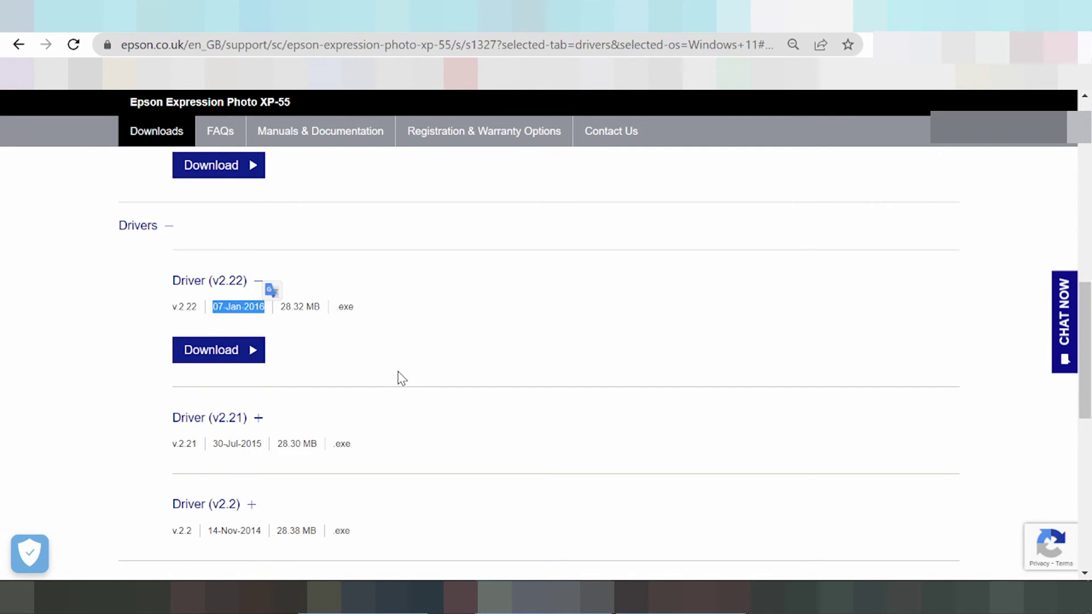
scroll(398, 381, up, 3)
scroll(383, 436, up, 5)
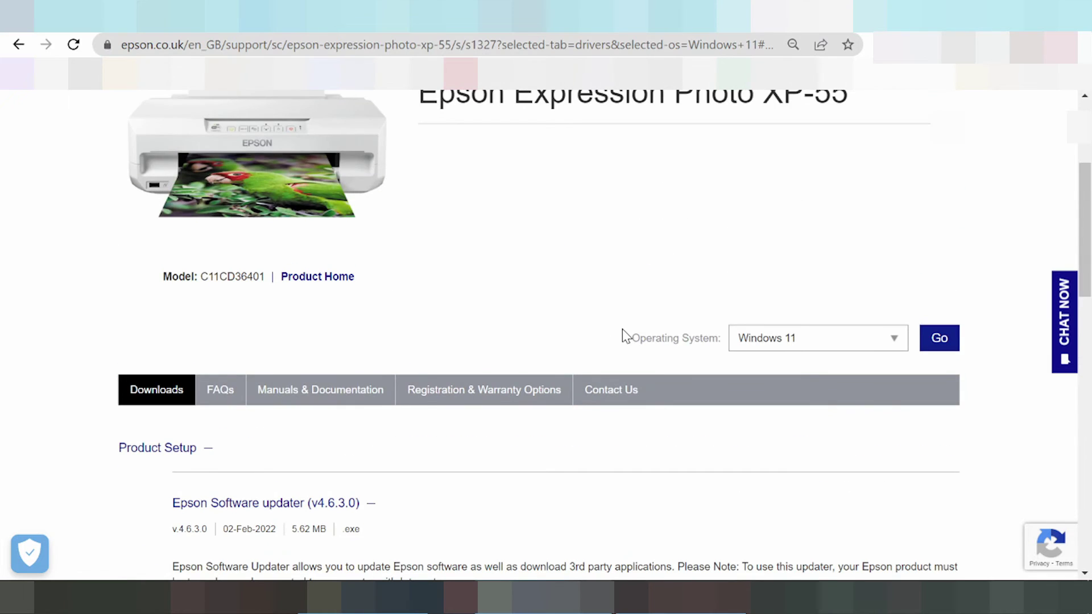
scroll(590, 368, down, 1)
scroll(359, 319, down, 5)
scroll(321, 338, down, 1)
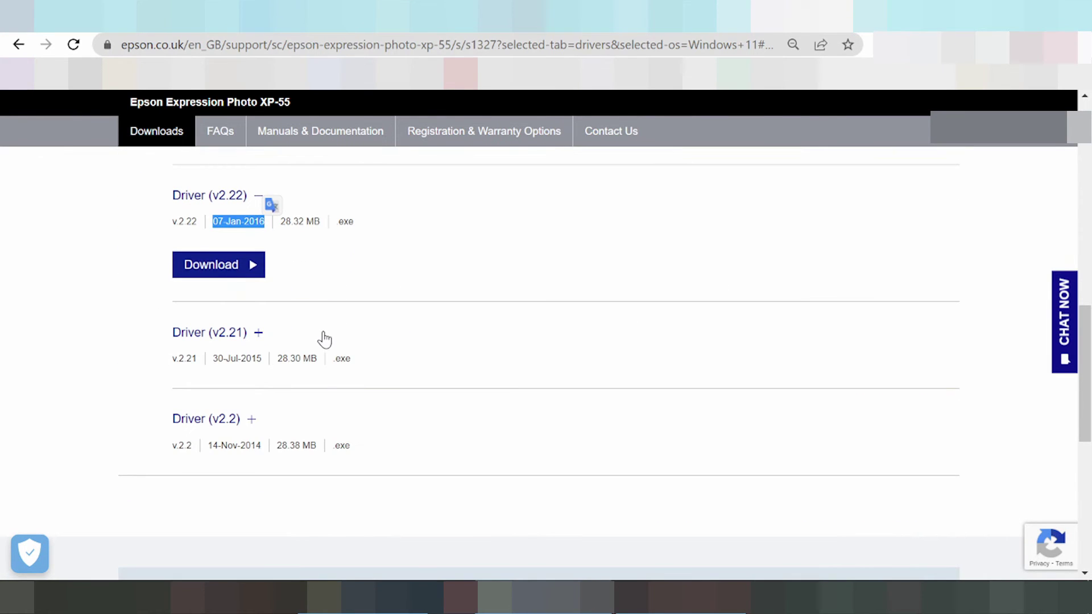
scroll(324, 341, up, 3)
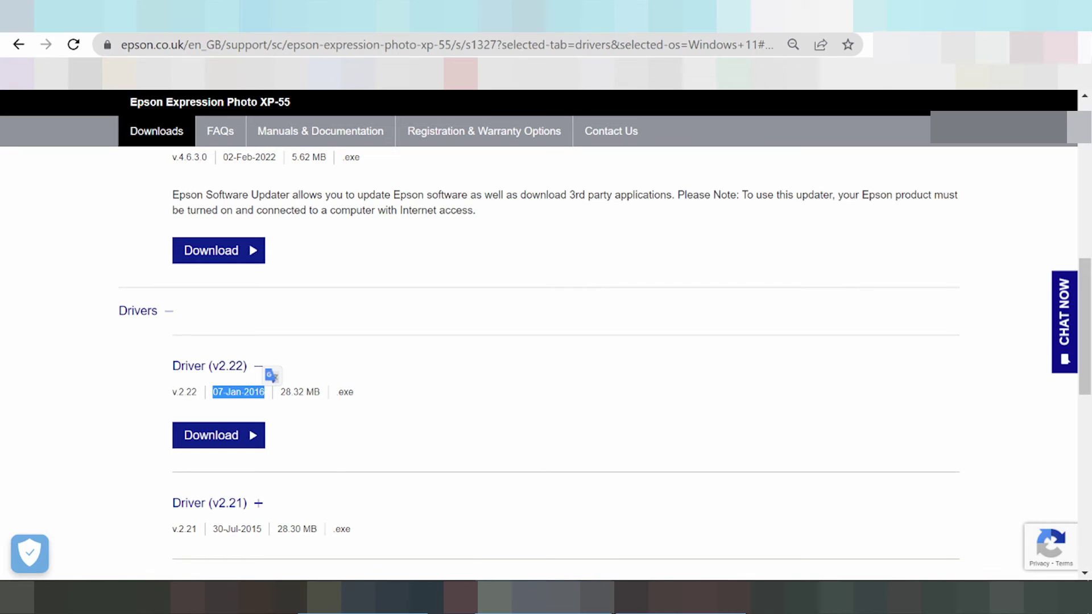
drag(170, 398, 314, 392)
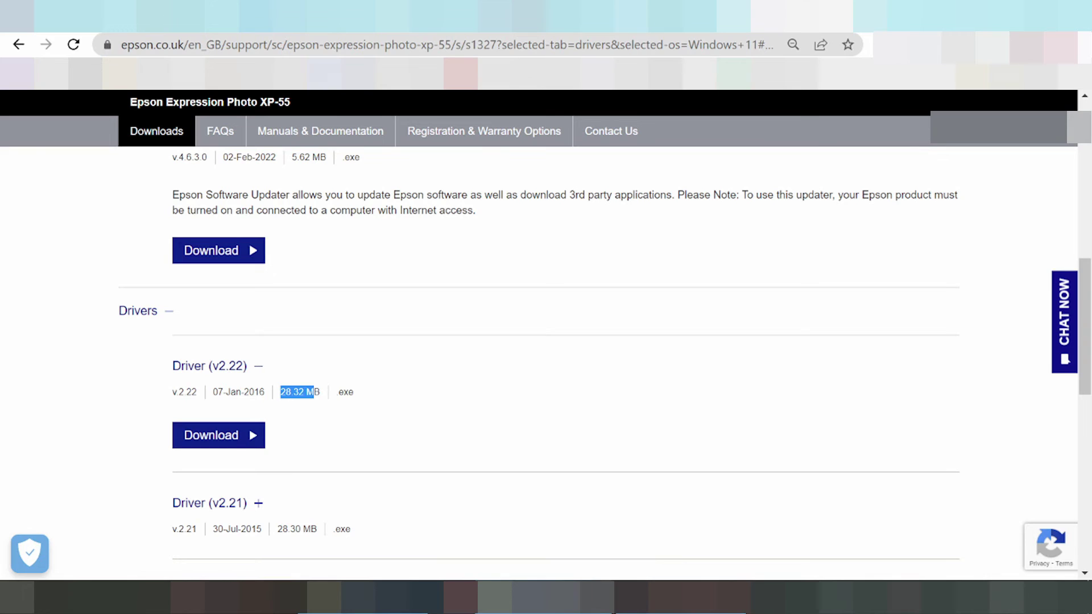
click(344, 414)
double_click(345, 392)
click(341, 427)
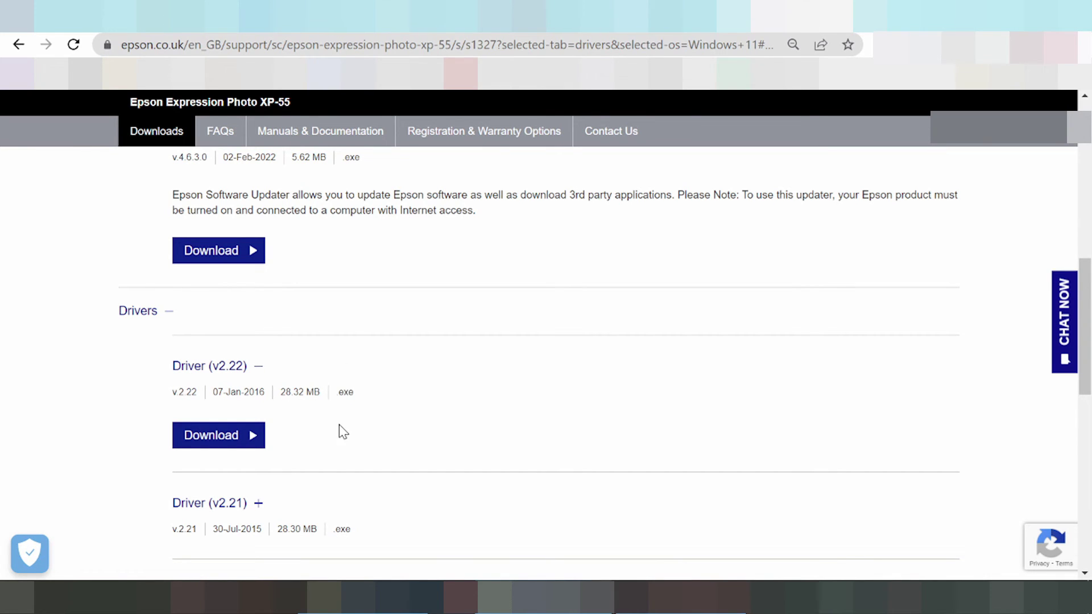
Download the Driver (v2.22) file for the Expression Photo XP-55
click(215, 410)
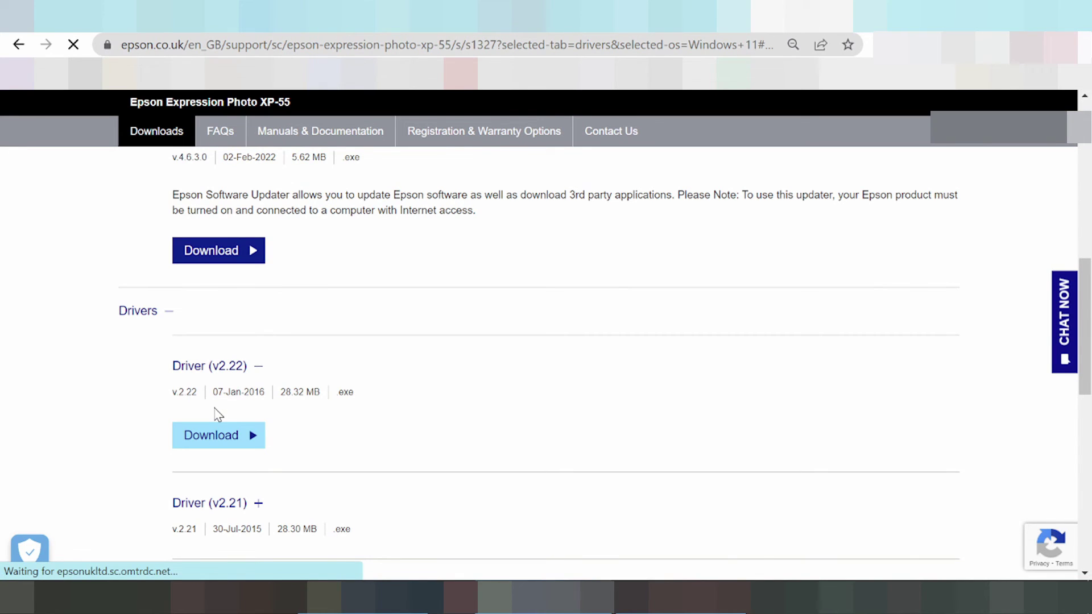